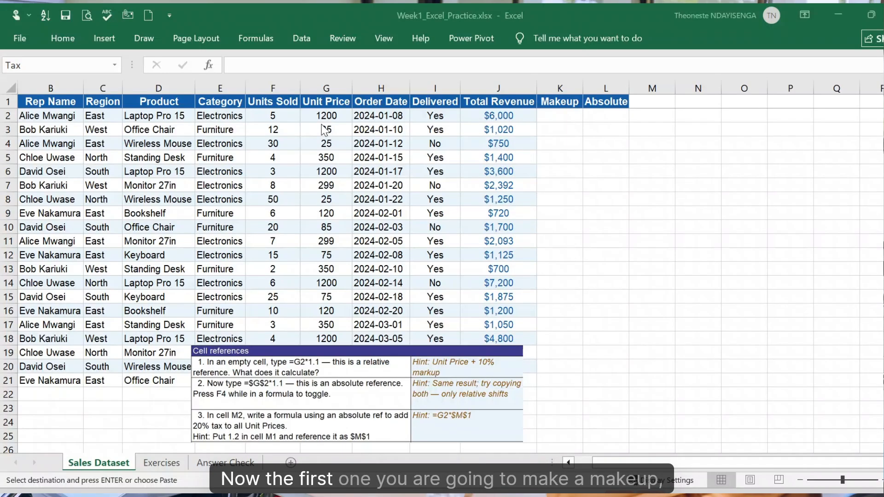
- Enter the relative formula =G2*1.1 in K2 and fill it down the Makeup column to row 21
{"action": "left_click", "coordinate": [566, 118]}
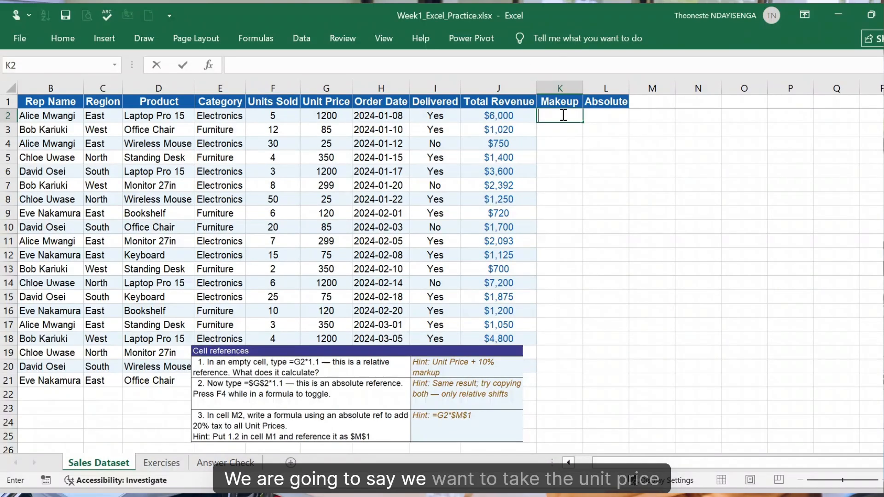
{"action": "type", "text": "="}
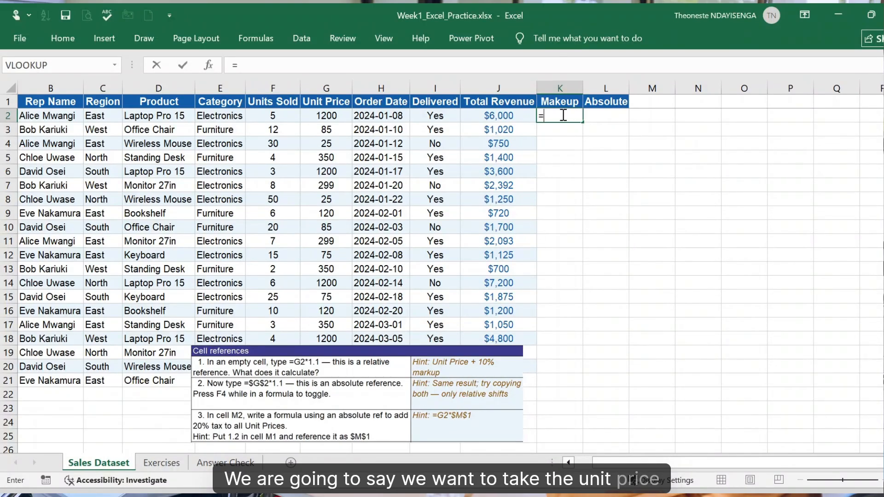
{"action": "left_click", "coordinate": [330, 116]}
{"action": "type", "text": "*"}
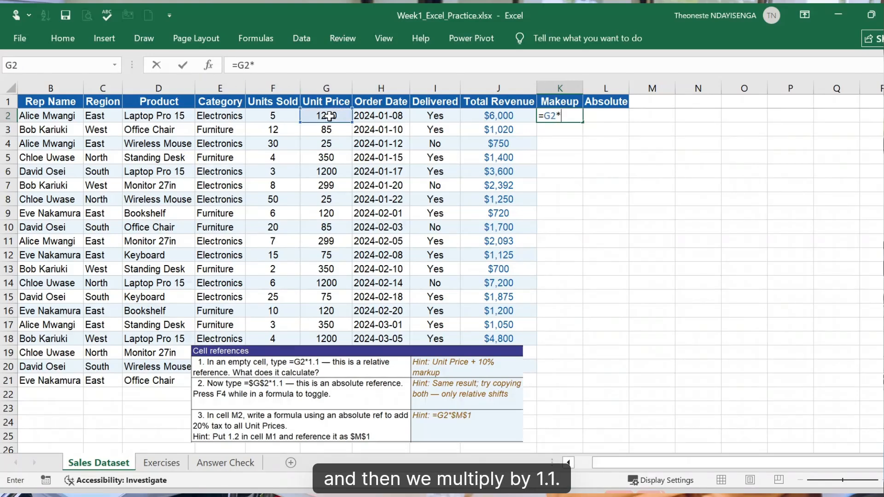
{"action": "type", "text": "1.1"}
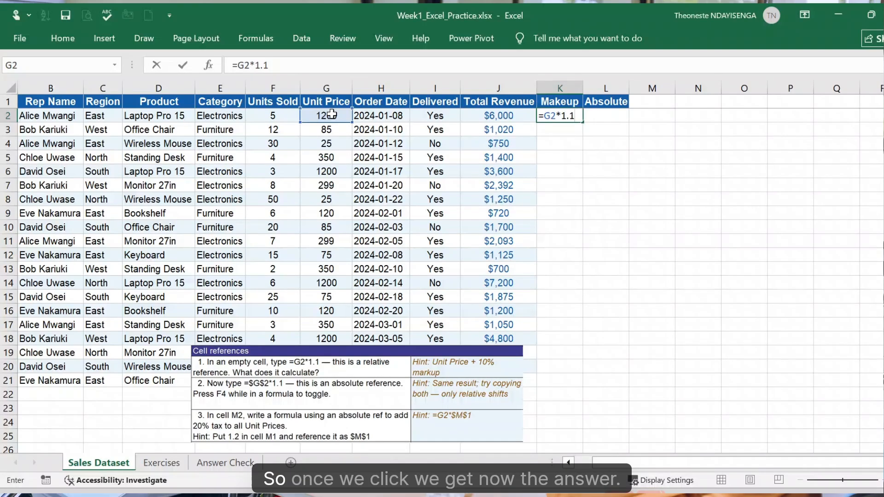
{"action": "key", "text": "Return"}
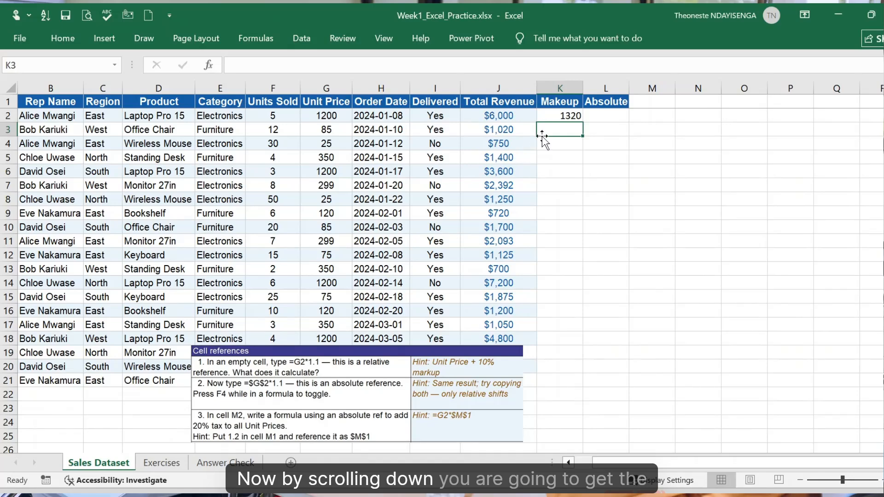
{"action": "left_click", "coordinate": [565, 117]}
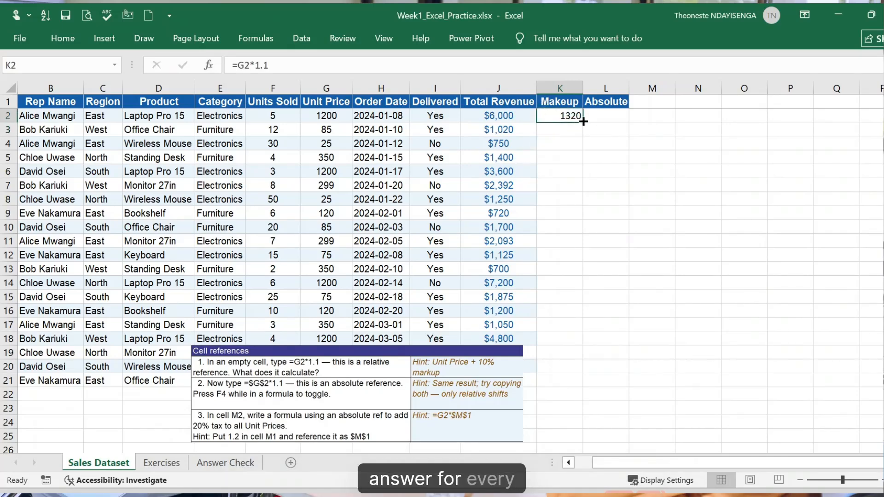
{"action": "left_click_drag", "start_coordinate": [583, 121], "coordinate": [580, 388]}
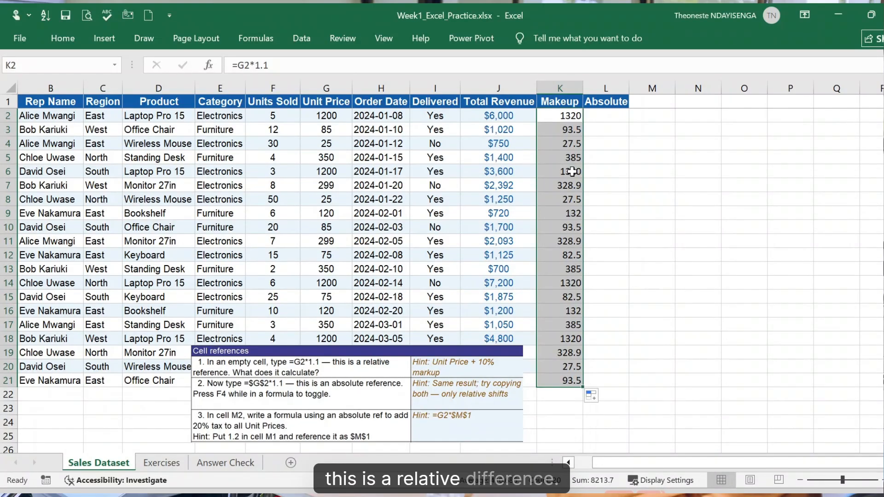
- Inspect the filled formulas in several Makeup cells, including K8, K13 and K14, to see which unit price each references
{"action": "left_click", "coordinate": [564, 132]}
{"action": "double_click", "coordinate": [562, 150]}
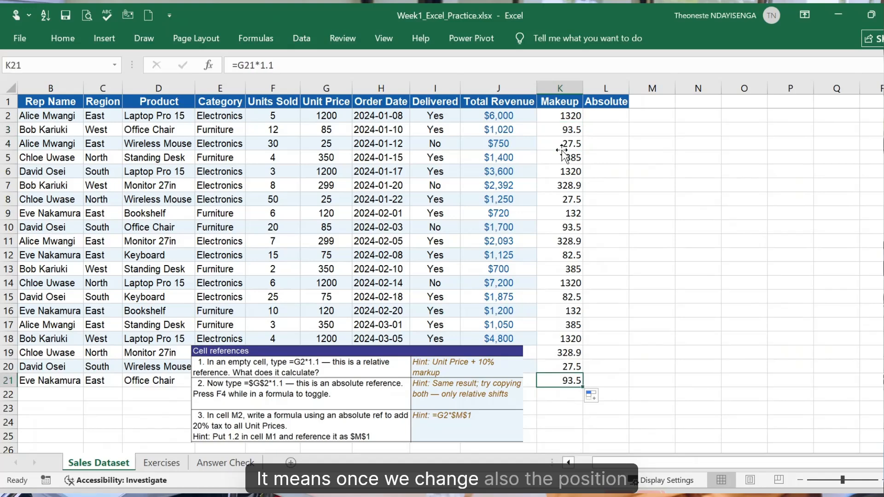
{"action": "double_click", "coordinate": [569, 205]}
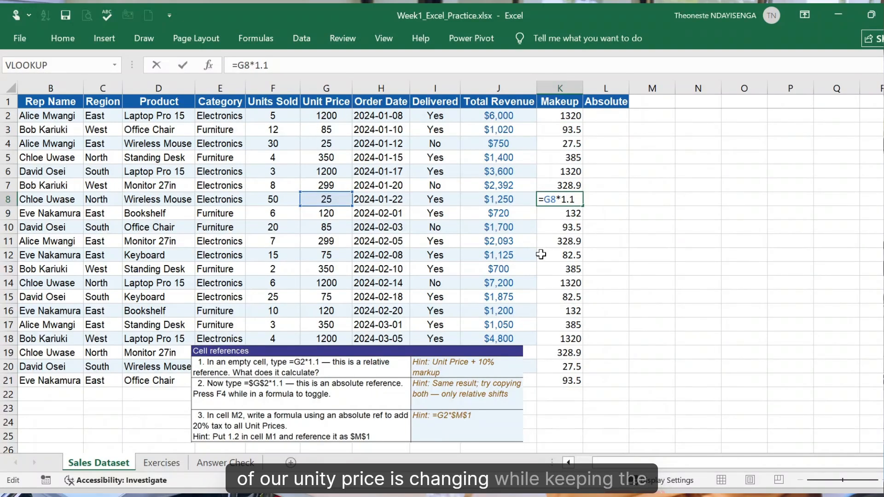
{"action": "double_click", "coordinate": [562, 269]}
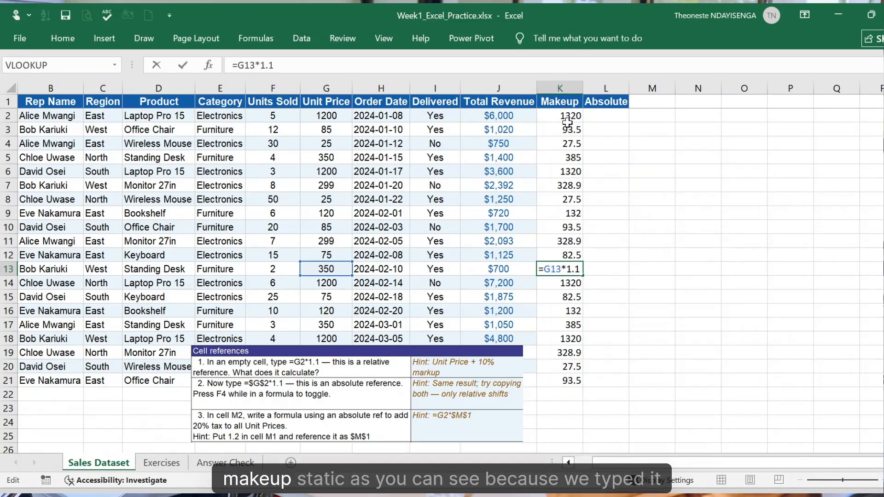
{"action": "left_click", "coordinate": [574, 239]}
{"action": "double_click", "coordinate": [571, 283]}
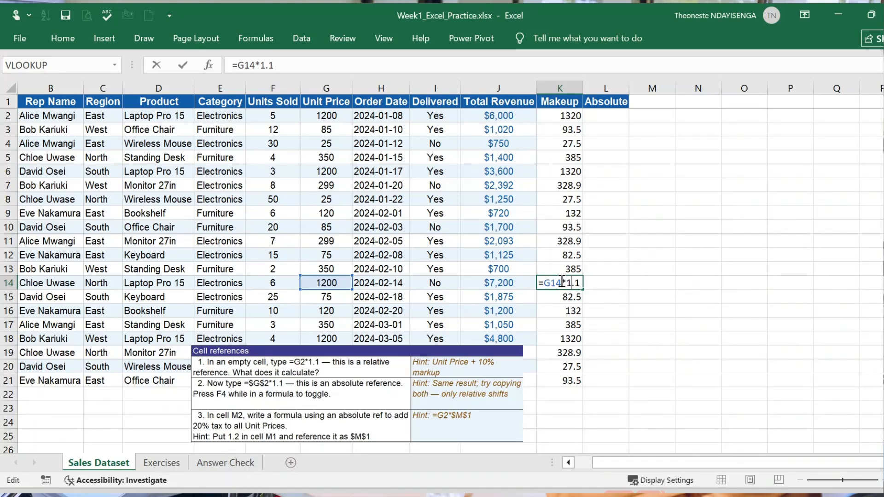
- Enter the absolute-reference formula =$G$2*1.1 in L2 and fill it down the Absolute column to row 21
{"action": "left_click", "coordinate": [610, 116]}
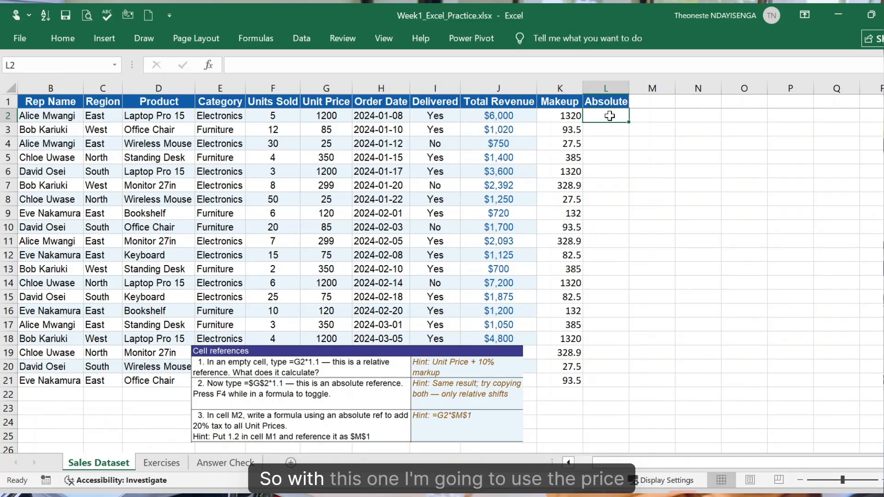
{"action": "type", "text": "="}
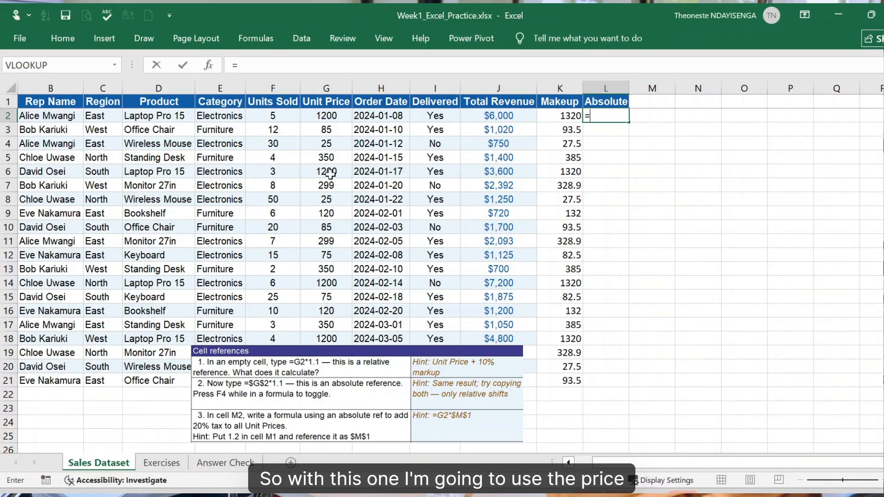
{"action": "left_click", "coordinate": [337, 113]}
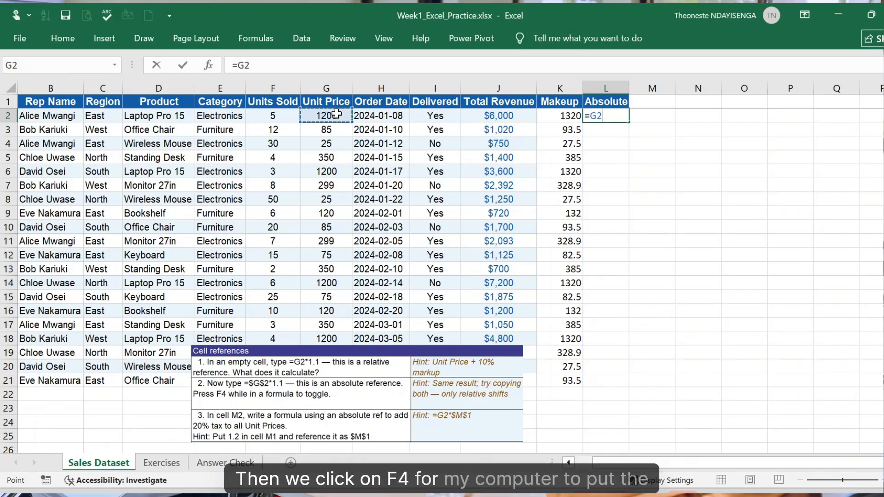
{"action": "key", "text": "F4"}
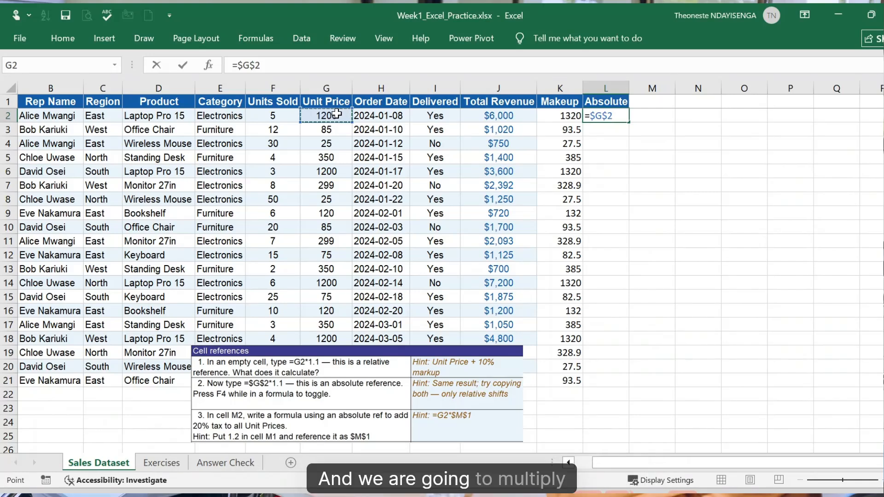
{"action": "type", "text": "*"}
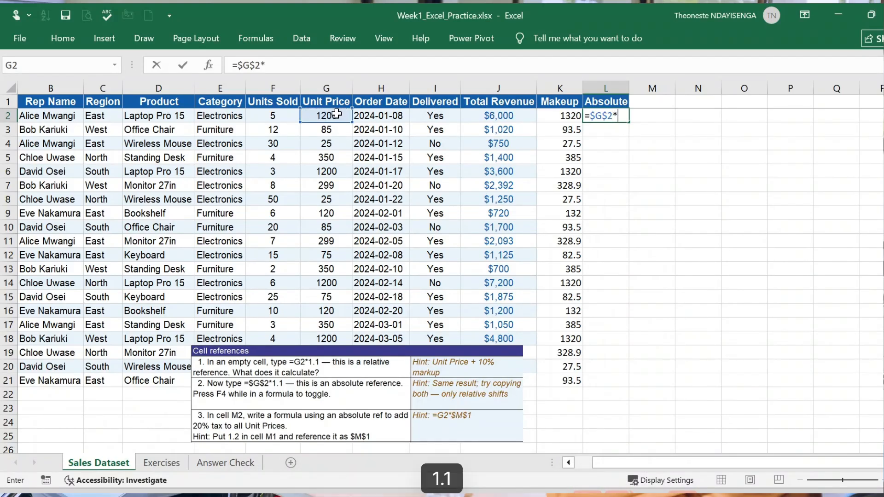
{"action": "type", "text": "1.1"}
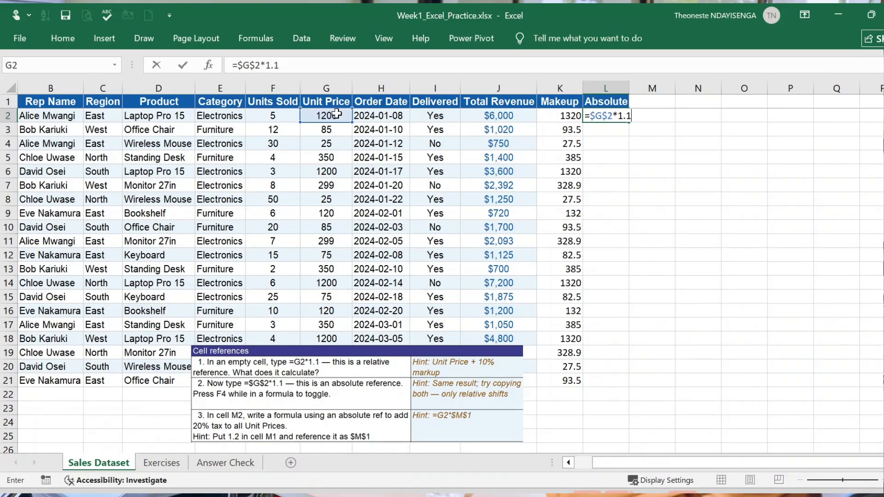
{"action": "key", "text": "Return"}
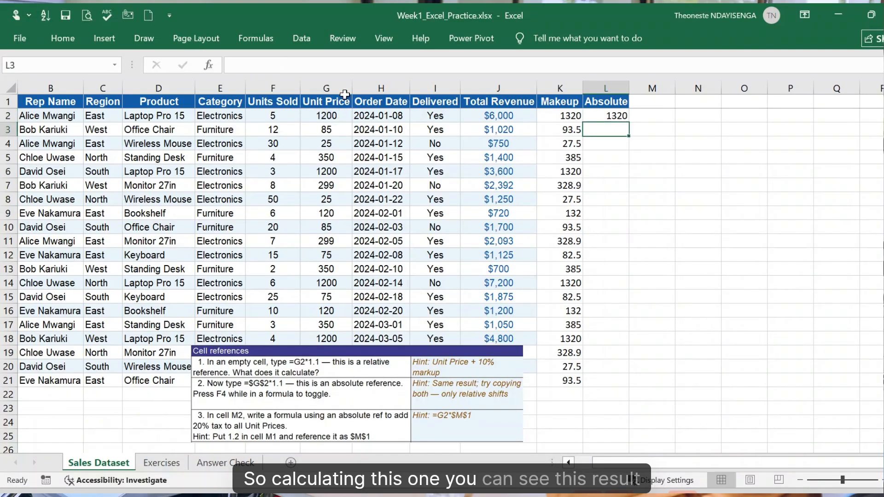
{"action": "left_click", "coordinate": [617, 116]}
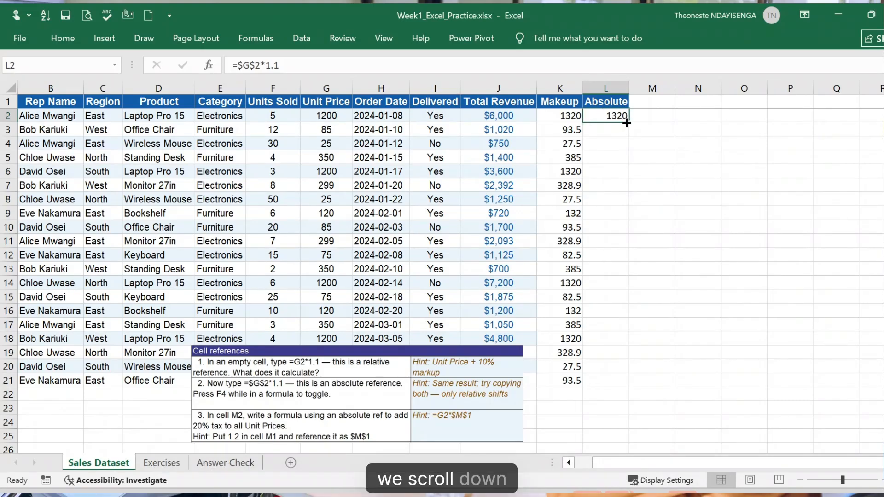
{"action": "mouse_move", "coordinate": [629, 122]}
{"action": "left_mouse_down"}
{"action": "mouse_move", "coordinate": [624, 395]}
{"action": "mouse_move", "coordinate": [623, 381]}
{"action": "left_mouse_up"}
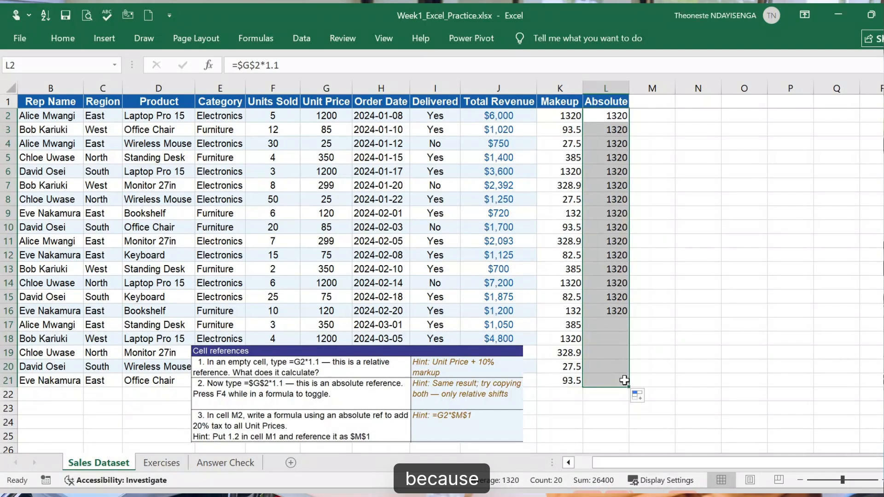
- Inspect the copied formula in L18 and other Absolute column cells to see which unit price they reference
{"action": "double_click", "coordinate": [611, 335]}
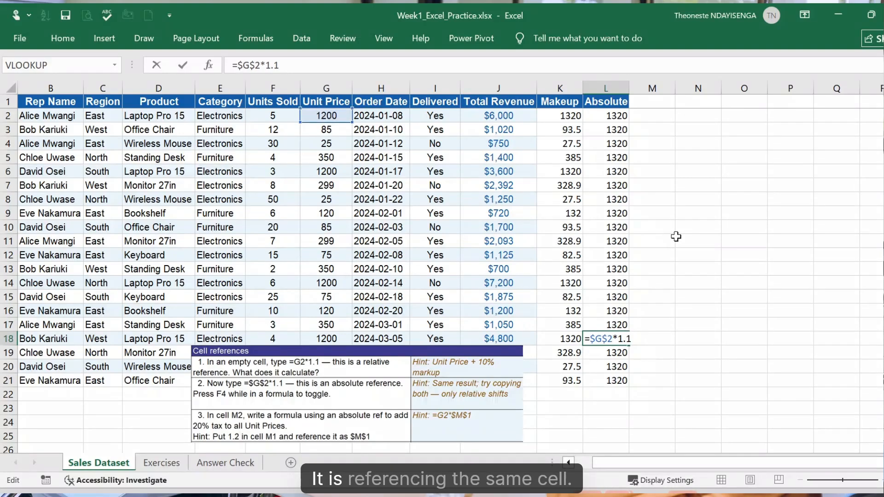
{"action": "left_click_drag", "start_coordinate": [624, 230], "coordinate": [616, 380]}
{"action": "left_click", "coordinate": [597, 200]}
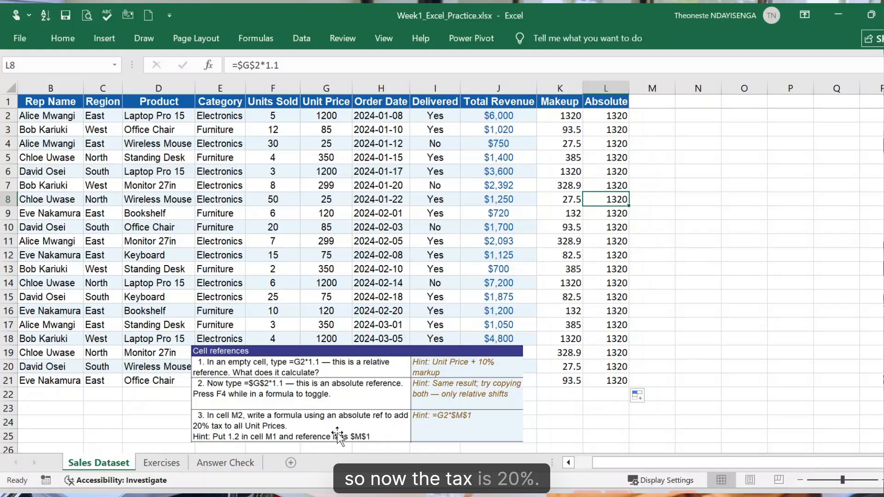
- Enter the tax multiplier 1.2 in cell M1
{"action": "left_click", "coordinate": [649, 101]}
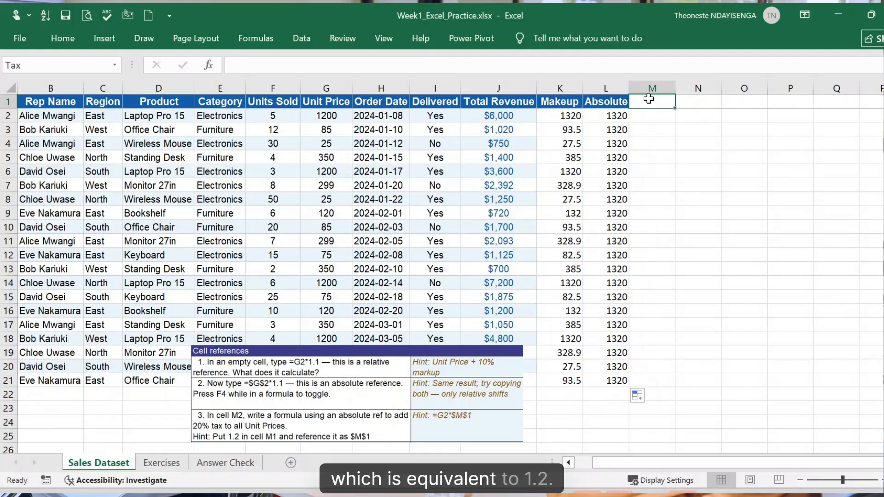
{"action": "type", "text": "1.2"}
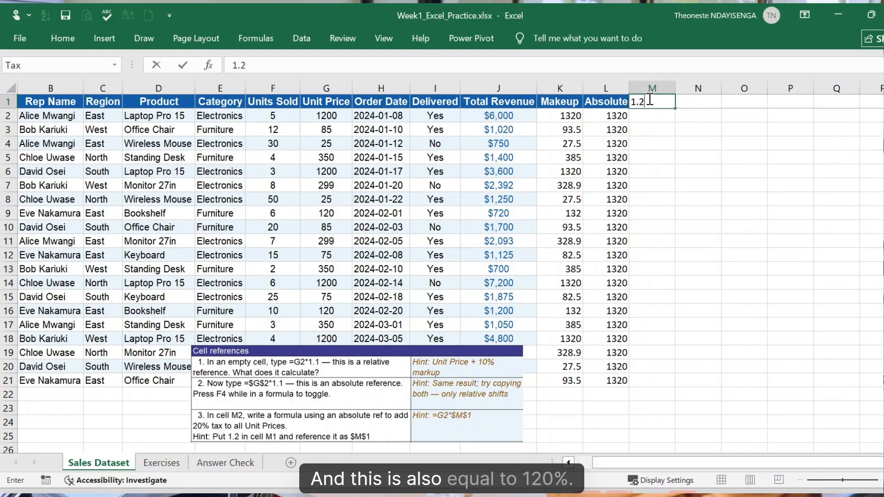
{"action": "key", "text": "Return"}
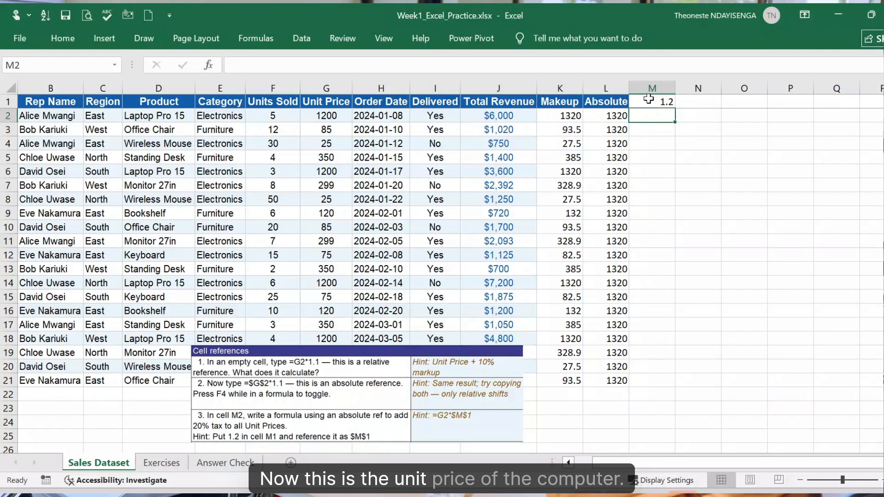
- Start a multiplication formula in M2 with the relative unit price reference G2, as =G2*
{"action": "left_click", "coordinate": [326, 116]}
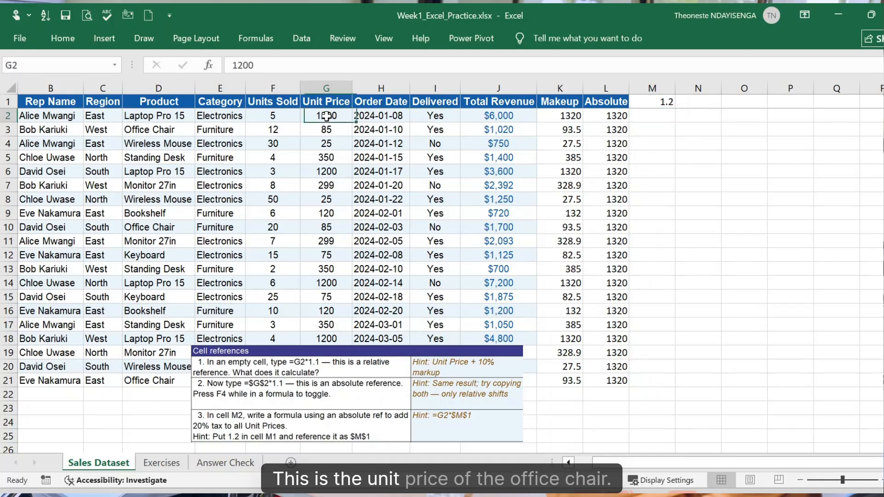
{"action": "left_click", "coordinate": [328, 133]}
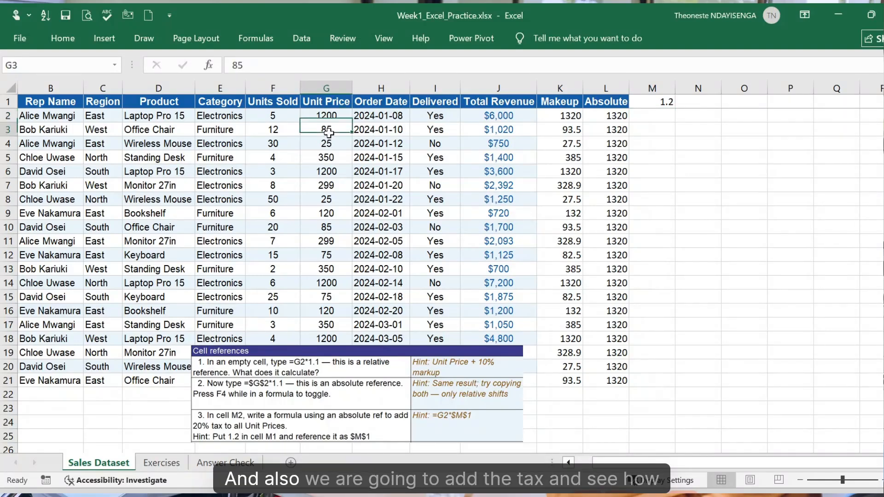
{"action": "left_click", "coordinate": [649, 116]}
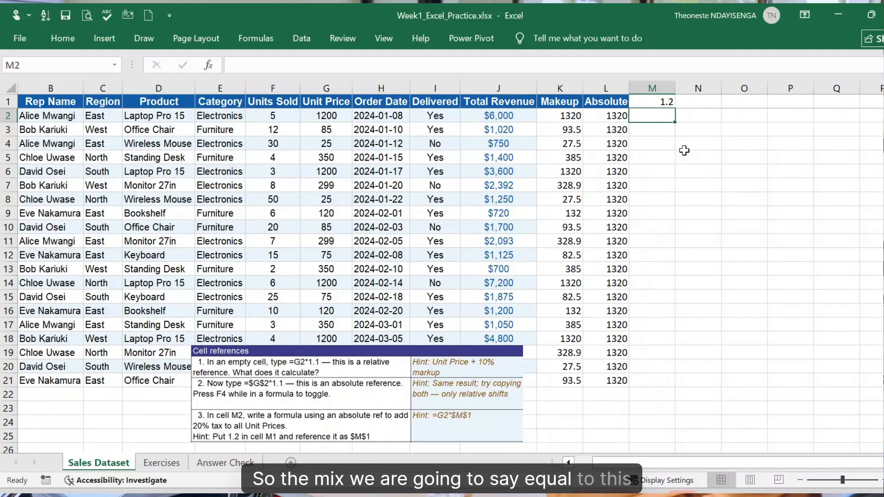
{"action": "type", "text": "="}
{"action": "key", "text": "Left"}
{"action": "key", "text": "Left"}
{"action": "key", "text": "Left"}
{"action": "key", "text": "Left"}
{"action": "key", "text": "Left"}
{"action": "key", "text": "Left"}
{"action": "type", "text": "*"}
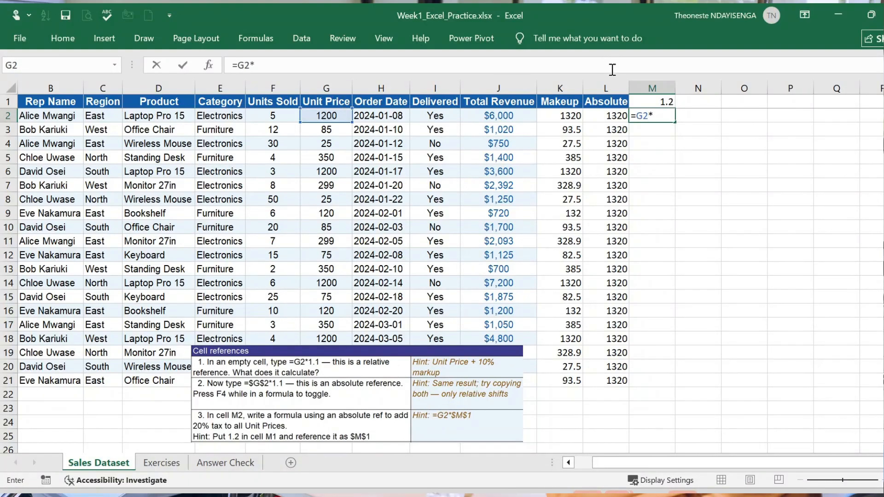
{"action": "left_click", "coordinate": [657, 99]}
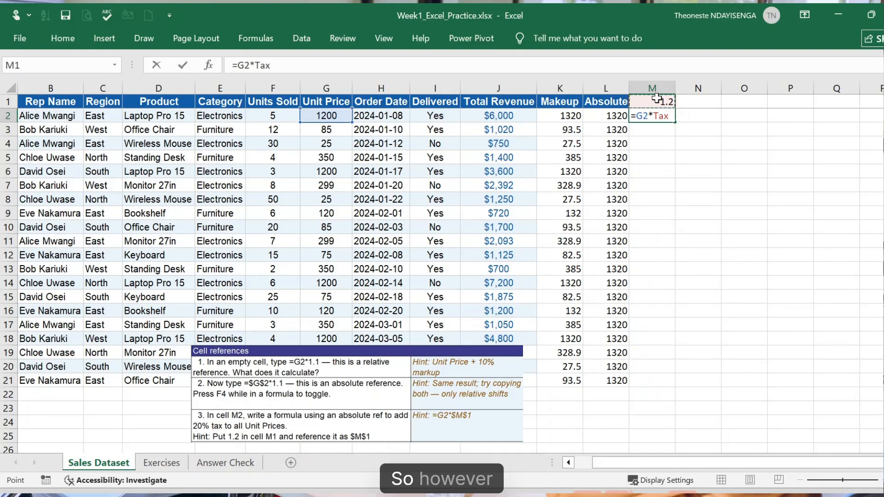
{"action": "key", "text": "BackSpace"}
{"action": "key", "text": "BackSpace"}
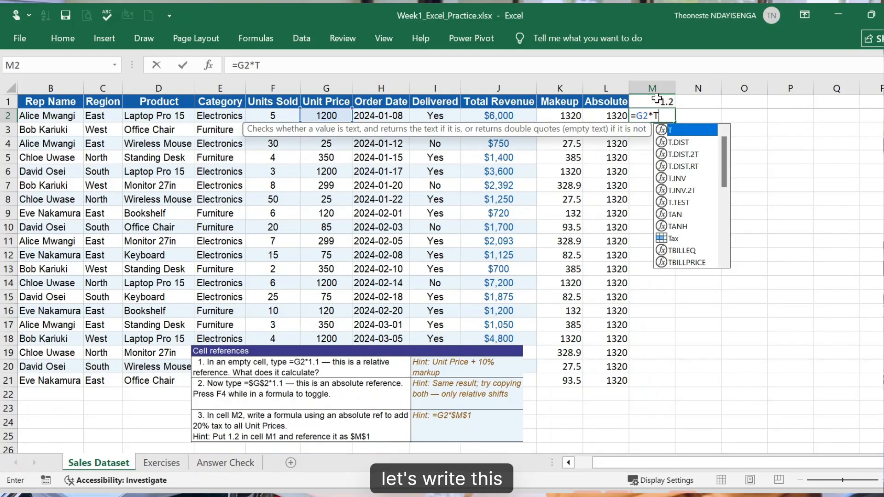
{"action": "key", "text": "BackSpace"}
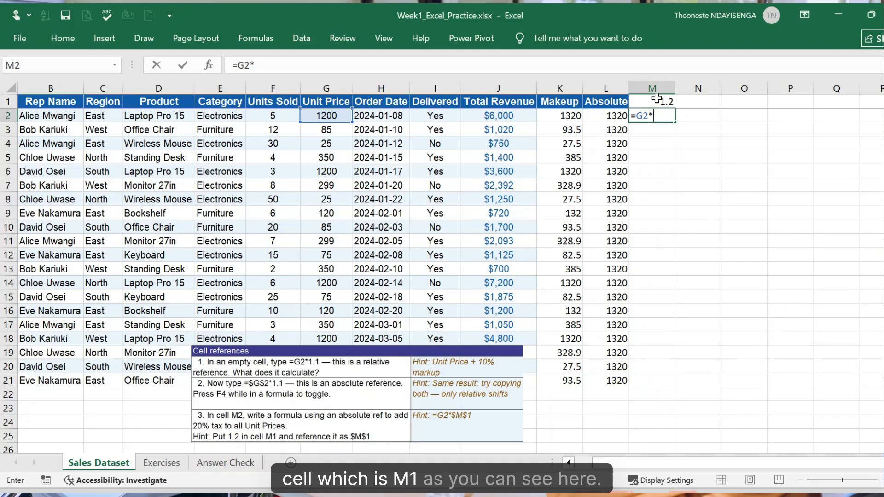
- Complete the formula in M2 with an absolute reference to the tax multiplier cell, as =G2*$M$1
{"action": "type", "text": "m1"}
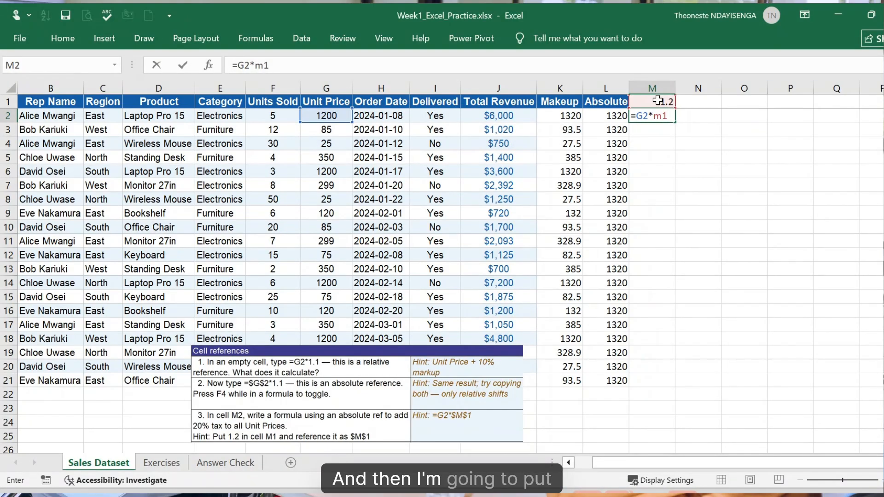
{"action": "left_click", "coordinate": [659, 116]}
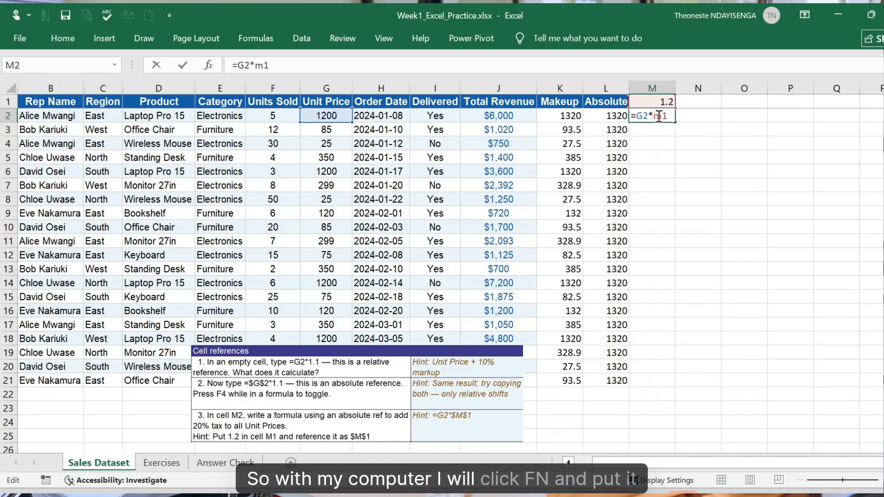
{"action": "key", "text": "F4"}
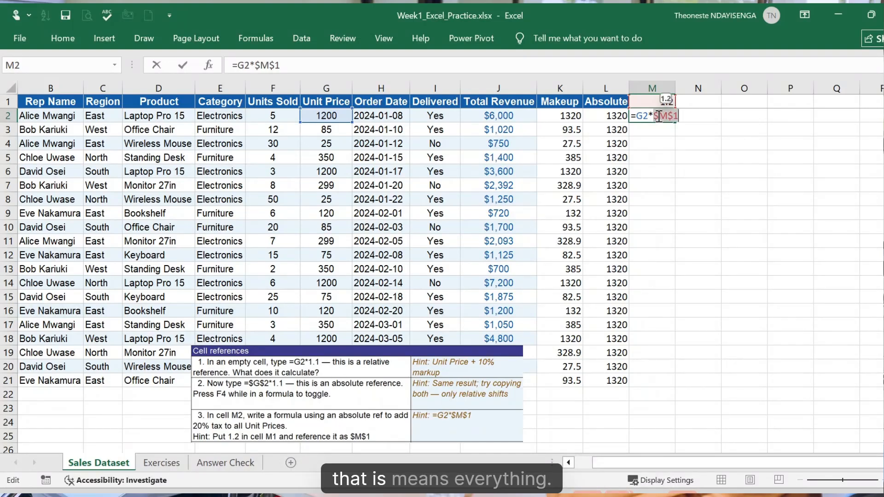
{"action": "key", "text": "Return"}
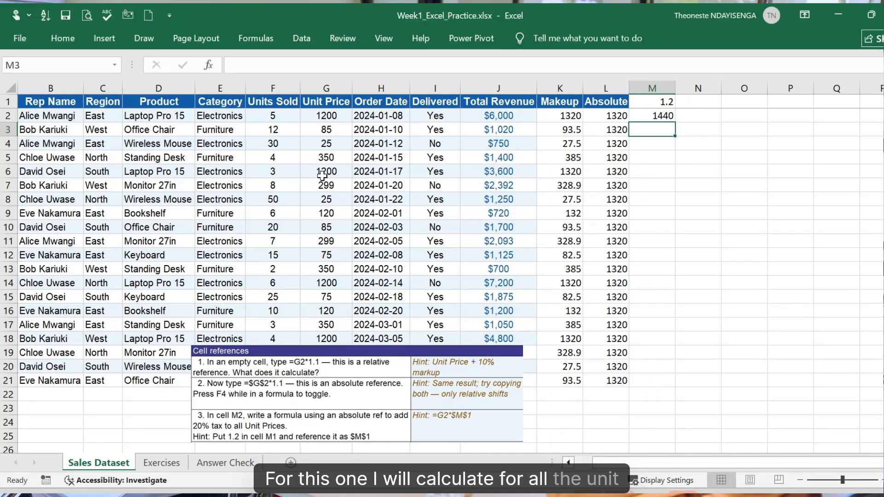
- Fill the tax formula from M2 down column M to row 21
{"action": "left_click", "coordinate": [658, 115]}
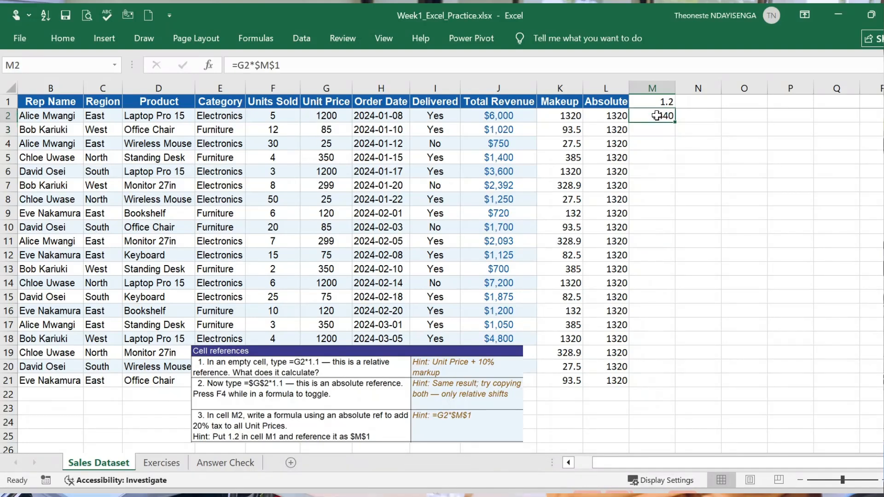
{"action": "left_click", "coordinate": [662, 101]}
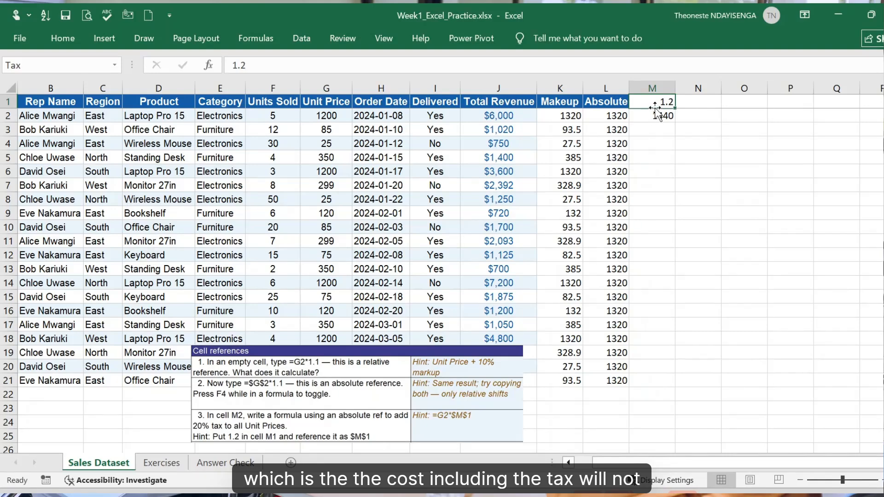
{"action": "left_click", "coordinate": [658, 115]}
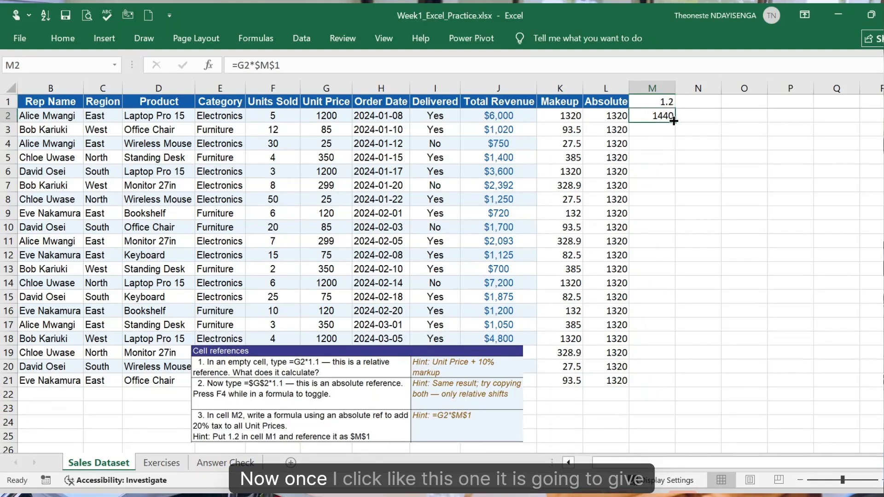
{"action": "left_click_drag", "start_coordinate": [673, 121], "coordinate": [680, 386]}
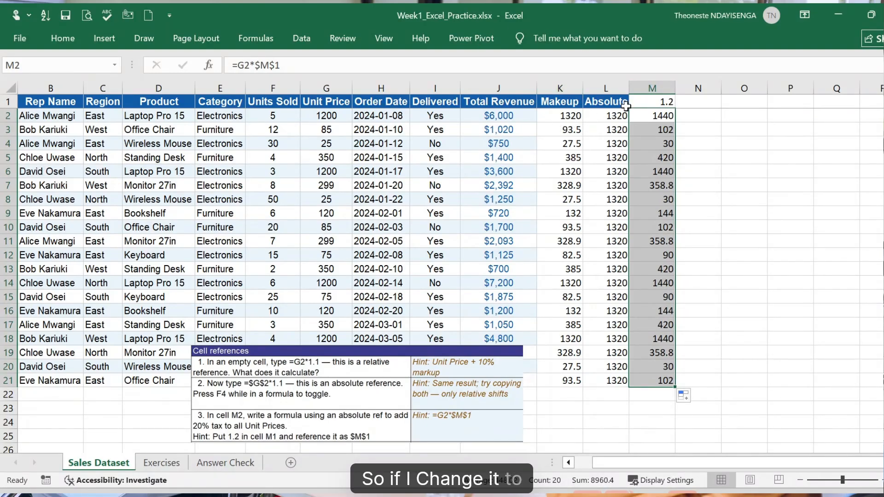
- Set the multiplier in cell M1 to 1.1
{"action": "double_click", "coordinate": [658, 99]}
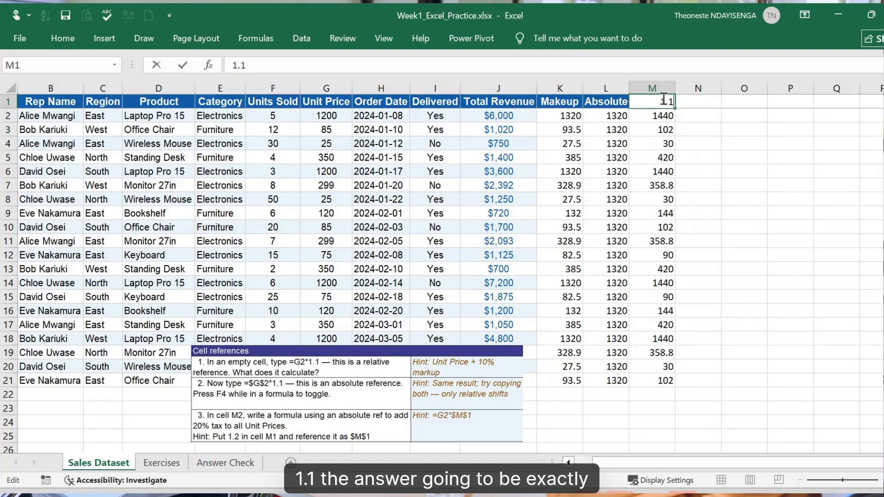
{"action": "key", "text": "Return"}
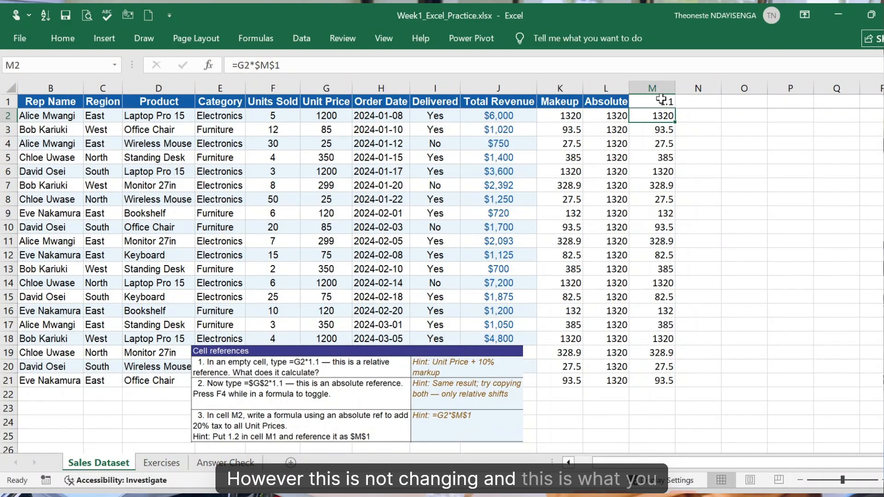
{"action": "left_click", "coordinate": [661, 100]}
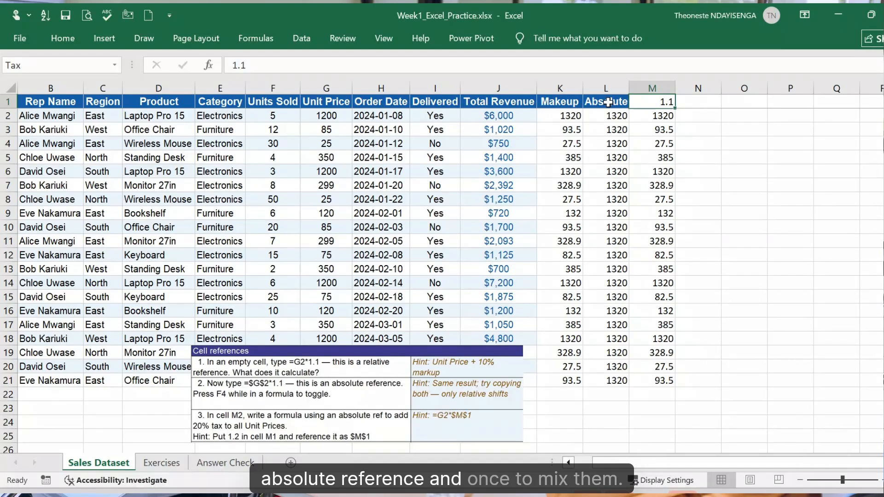
- Compare the Makeup column and its K2 formula with column M and the absolute-reference formula in M2
{"action": "left_click", "coordinate": [654, 117]}
{"action": "left_click_drag", "start_coordinate": [649, 104], "coordinate": [656, 380]}
{"action": "left_click_drag", "start_coordinate": [561, 115], "coordinate": [571, 381]}
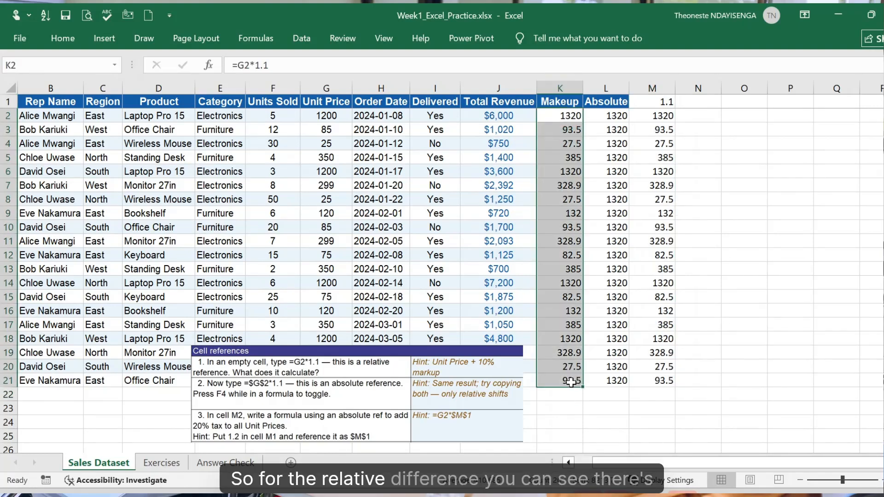
{"action": "left_click", "coordinate": [562, 119]}
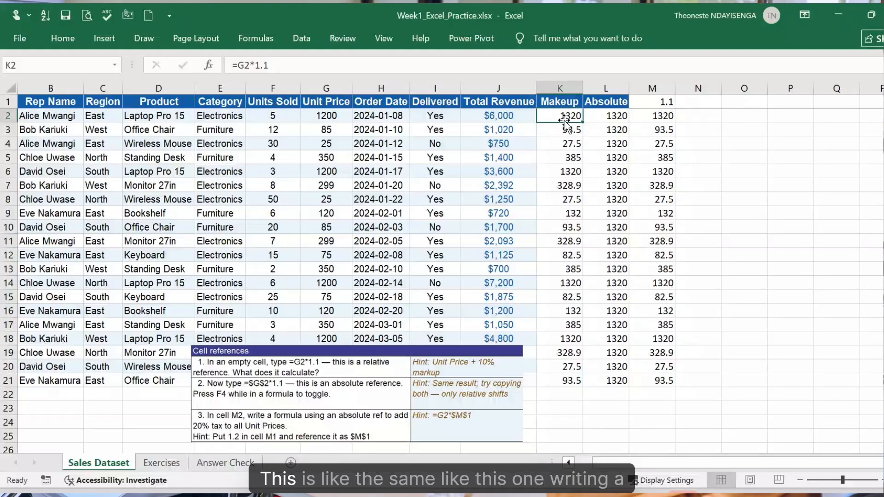
{"action": "left_click", "coordinate": [660, 115]}
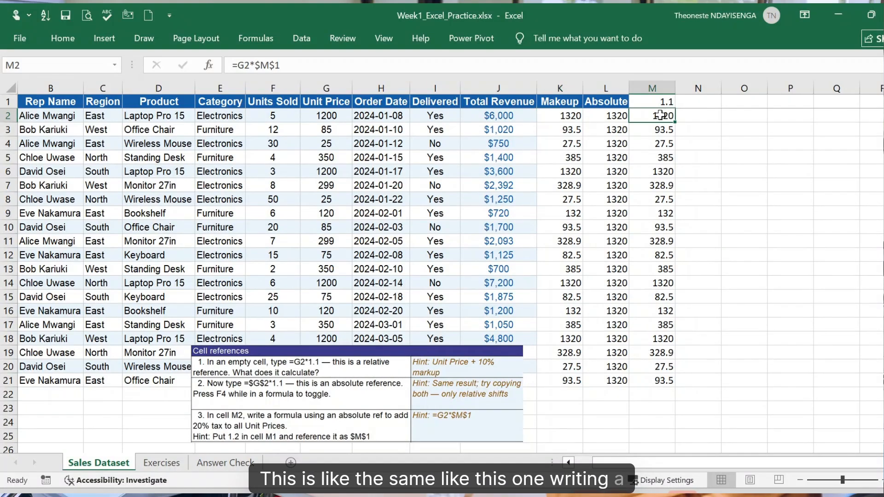
{"action": "left_click", "coordinate": [571, 118]}
{"action": "left_click_drag", "start_coordinate": [269, 65], "coordinate": [254, 67]}
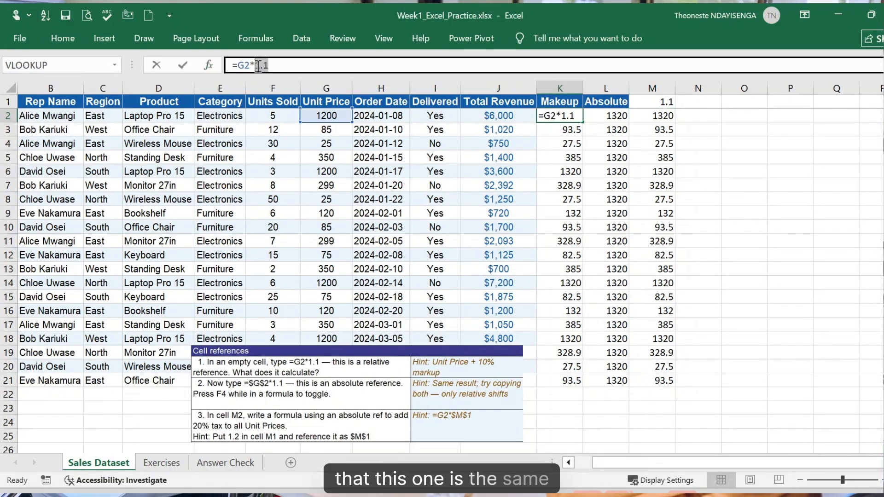
{"action": "left_click", "coordinate": [663, 116]}
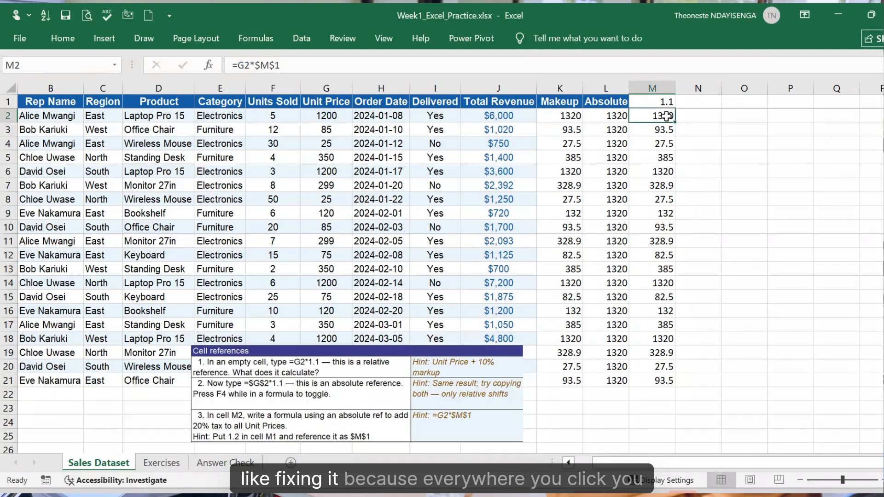
- Inspect the copied formulas in K6 and M6 to compare the typed multiplier with the fixed M1 reference
{"action": "double_click", "coordinate": [566, 164]}
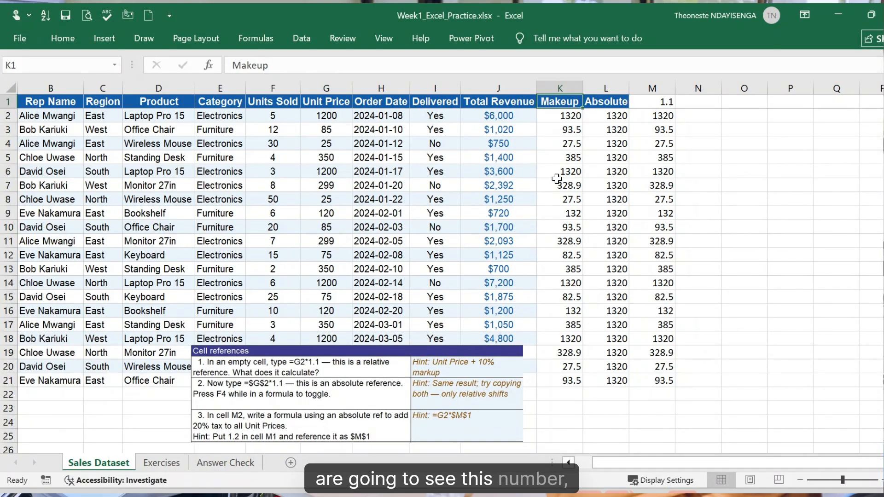
{"action": "double_click", "coordinate": [557, 174]}
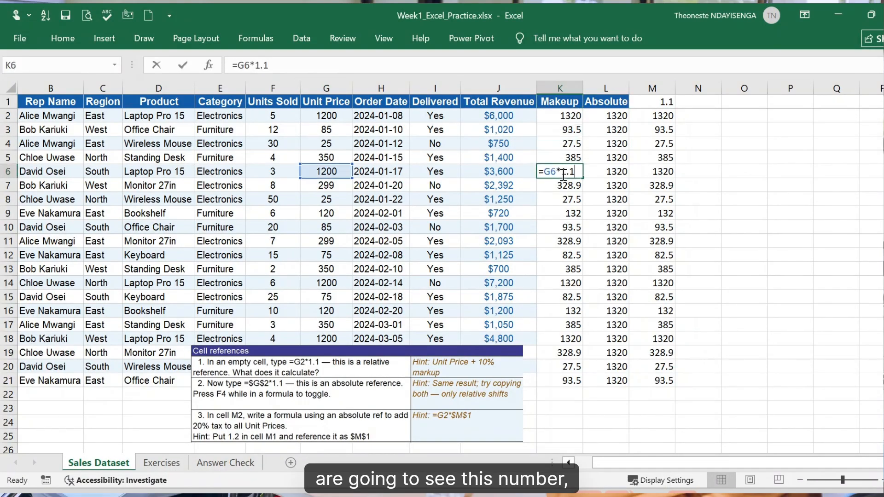
{"action": "left_click", "coordinate": [662, 175]}
{"action": "key", "text": "Escape"}
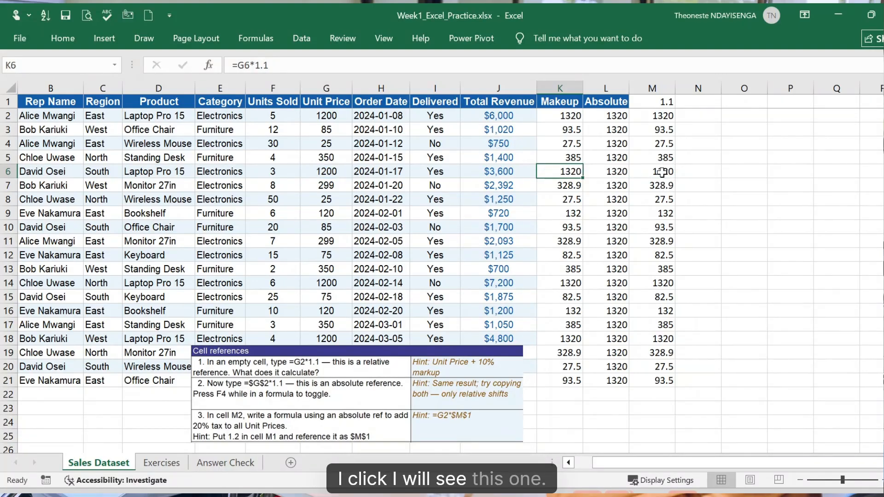
{"action": "double_click", "coordinate": [662, 172]}
{"action": "double_click", "coordinate": [656, 172]}
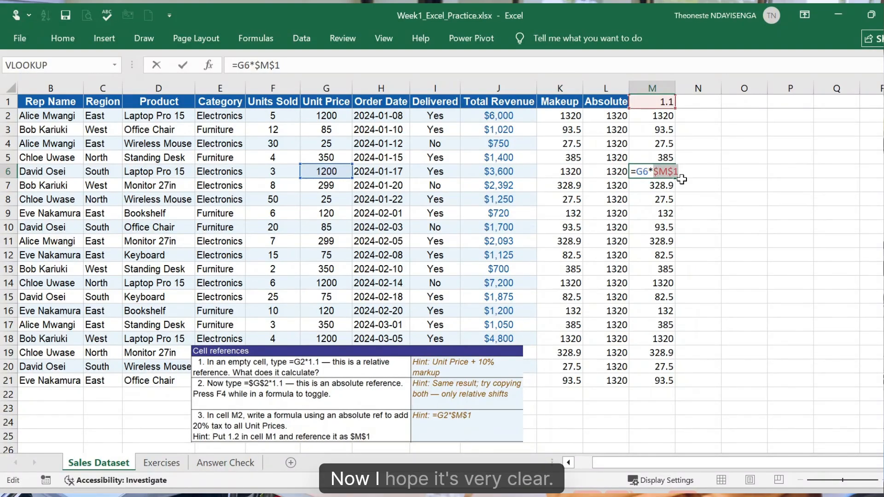
{"action": "key", "text": "Return"}
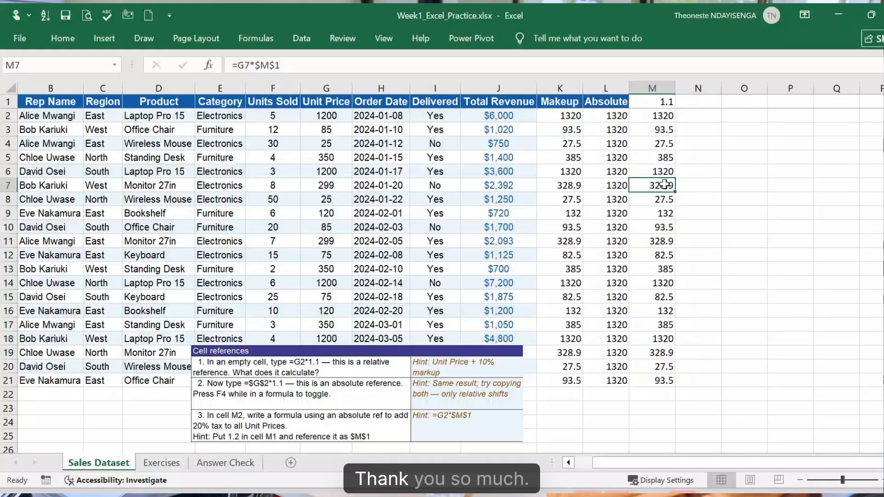